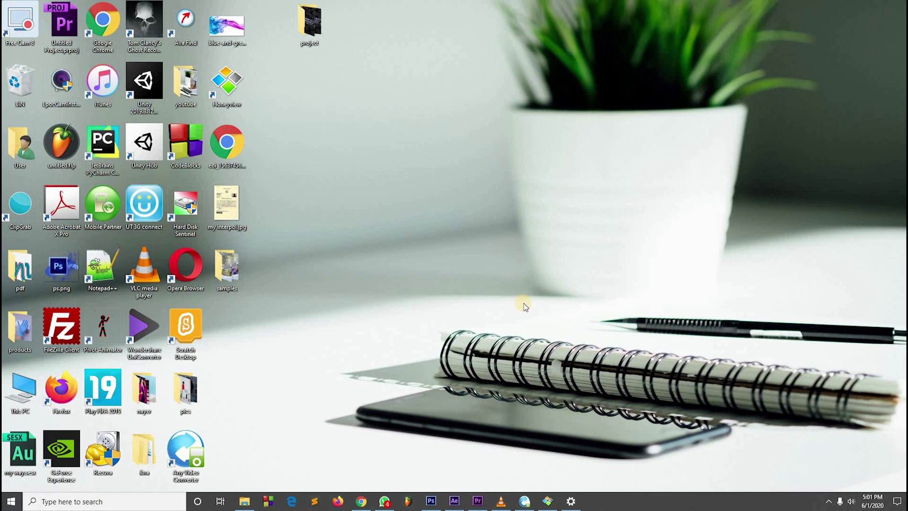
# Step: Page through the recoloured swimsuit samples in Honeyview, ending back on the purple-striped version
pyautogui.click(552, 502)
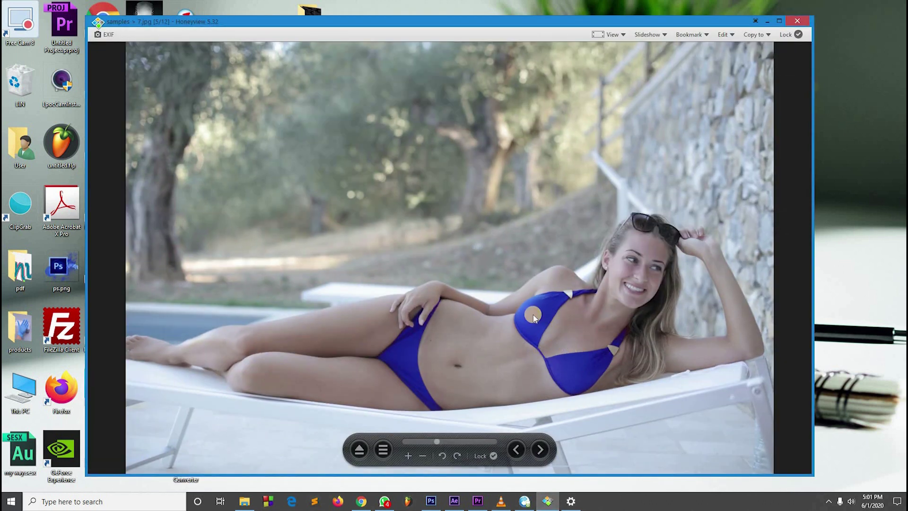
pyautogui.click(540, 448)
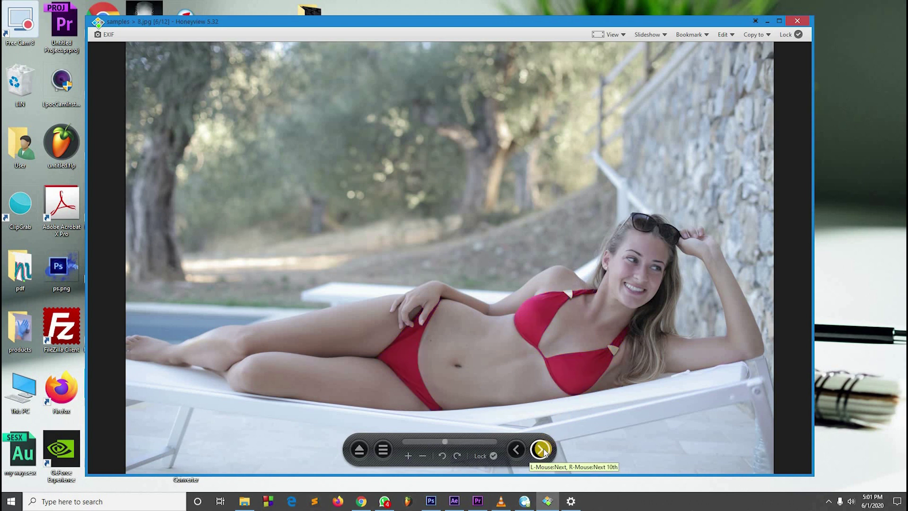
pyautogui.click(541, 449)
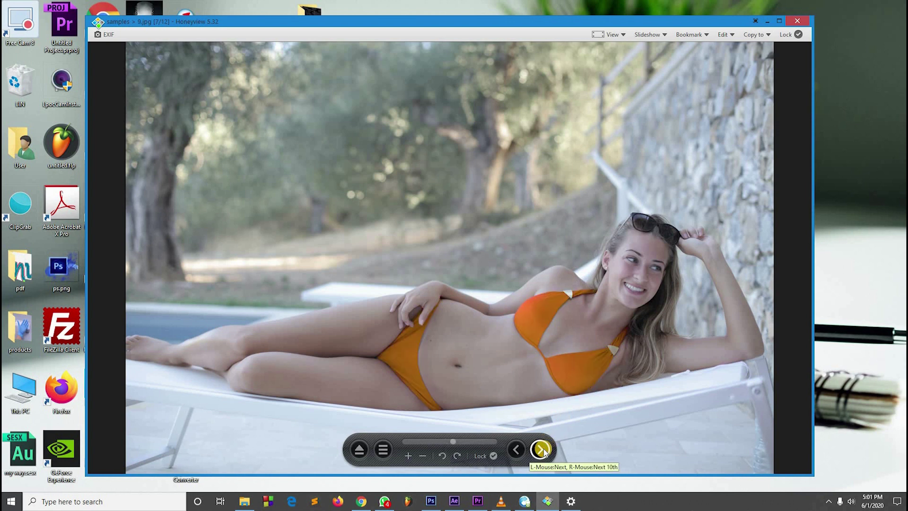
pyautogui.click(542, 450)
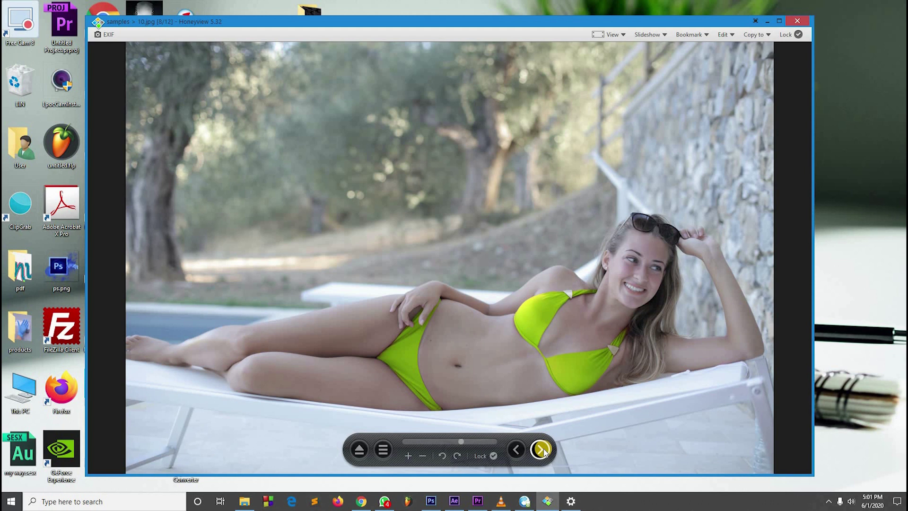
pyautogui.click(542, 449)
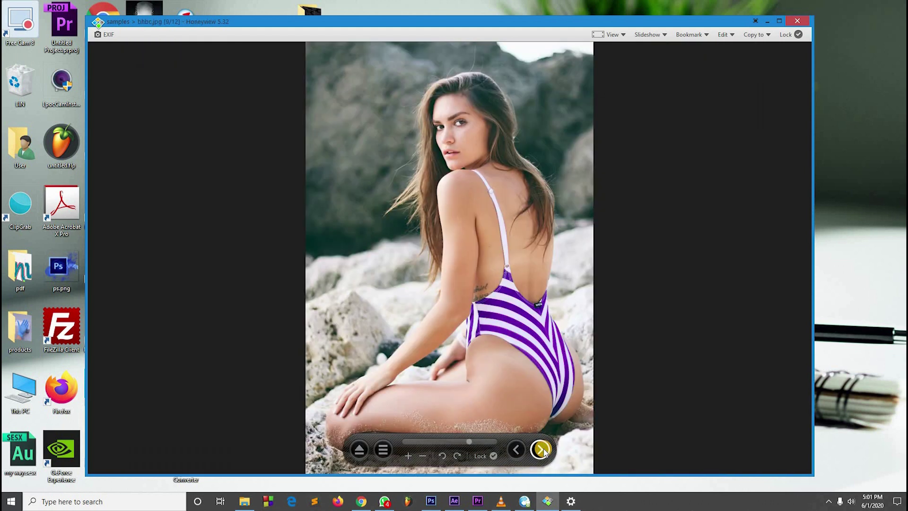
pyautogui.click(543, 449)
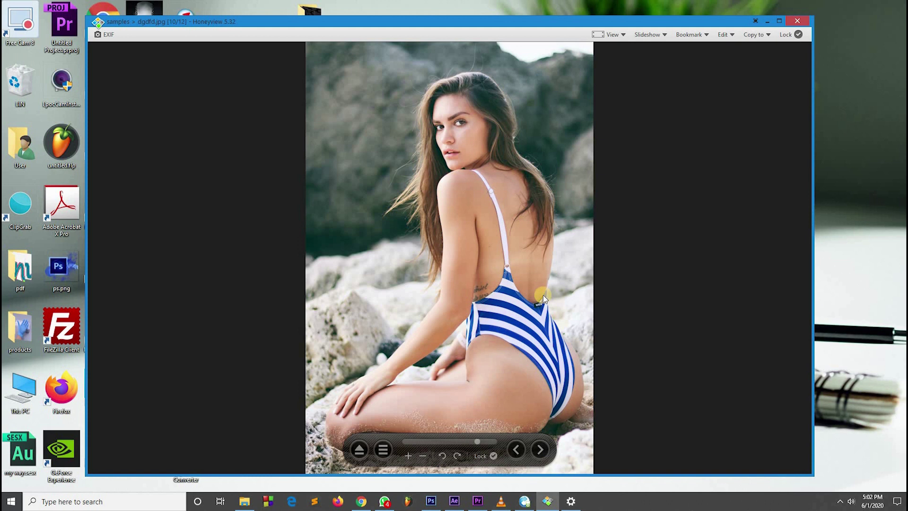
pyautogui.click(514, 449)
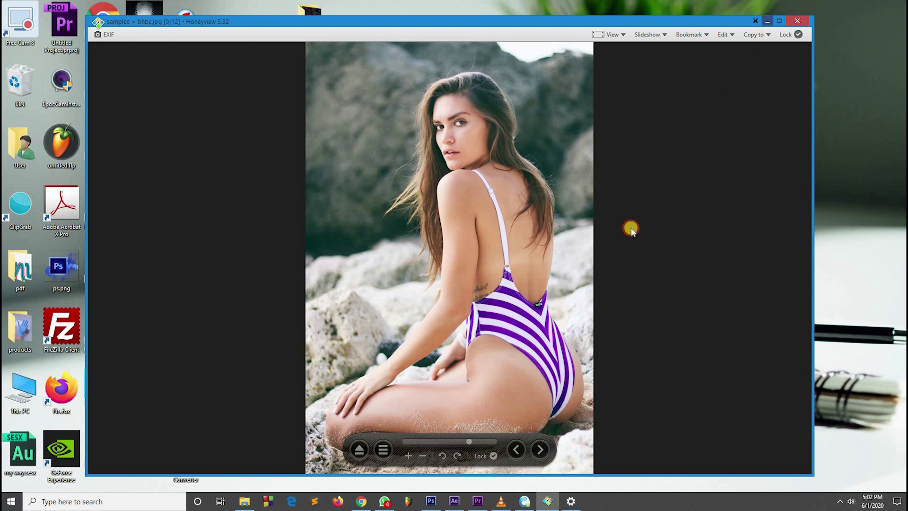
pyautogui.click(767, 25)
# Step: Select the blue stripes with Color Range by sampling a stripe, with Fuzziness about 181
pyautogui.click(431, 501)
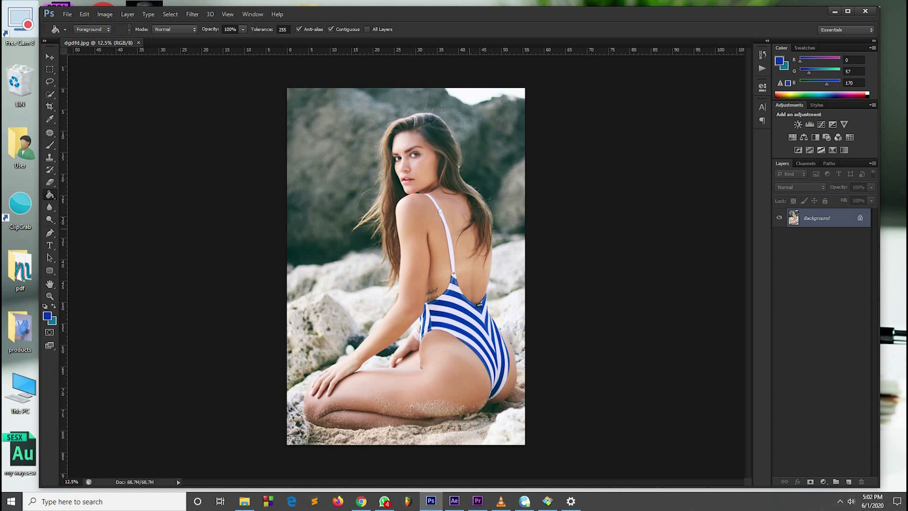
pyautogui.click(167, 14)
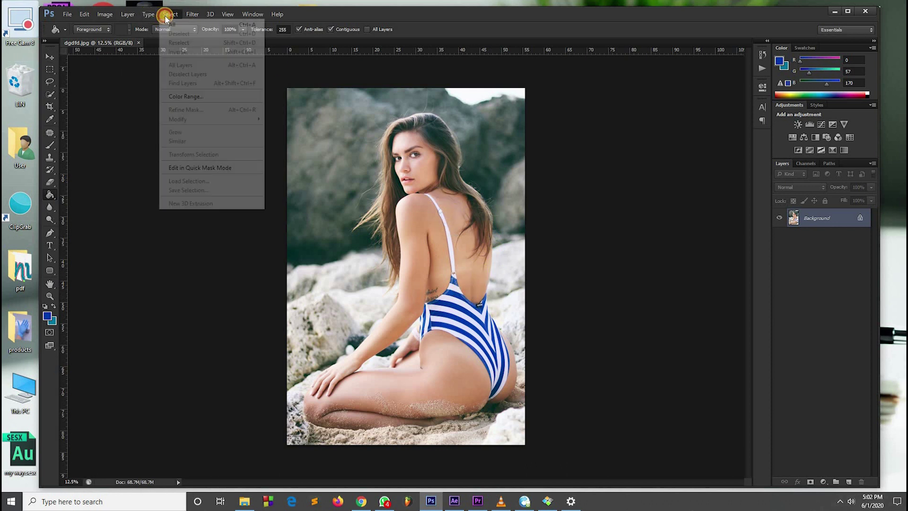
pyautogui.click(198, 98)
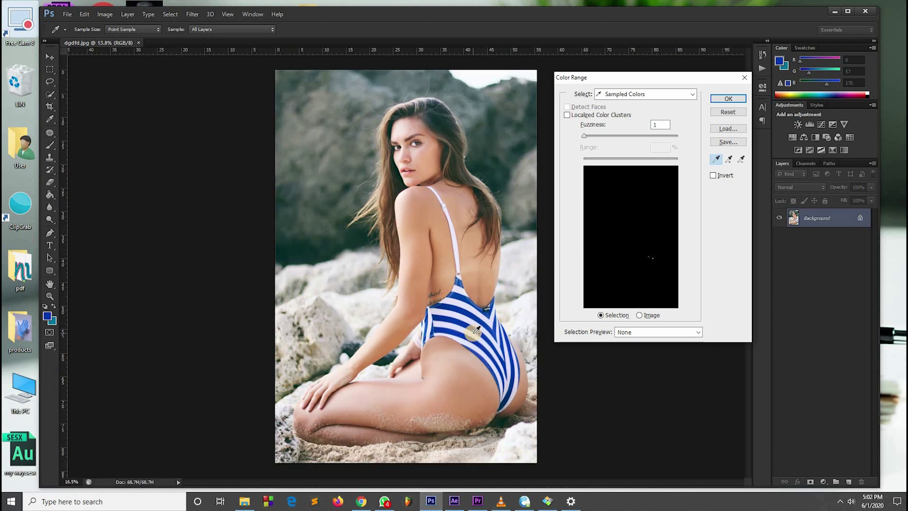
pyautogui.scroll(3, 474, 321)
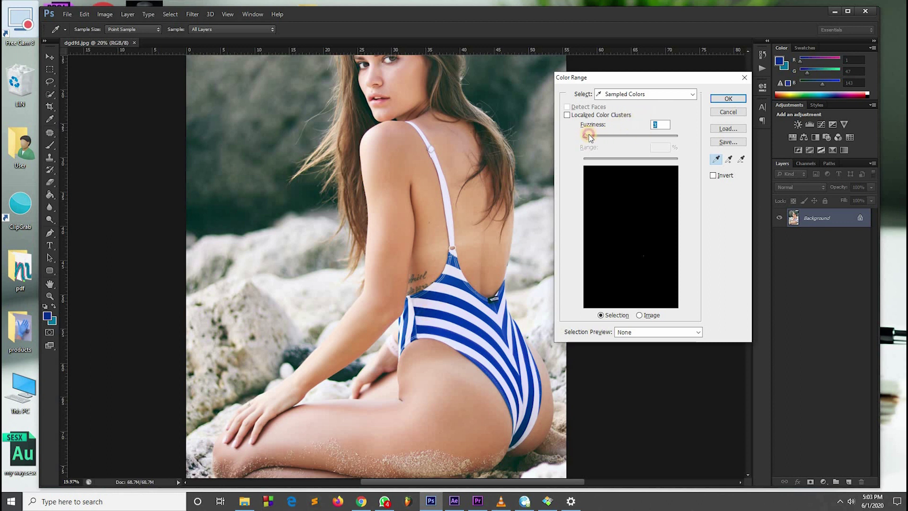
pyautogui.moveTo(595, 136); pyautogui.dragTo(632, 136)
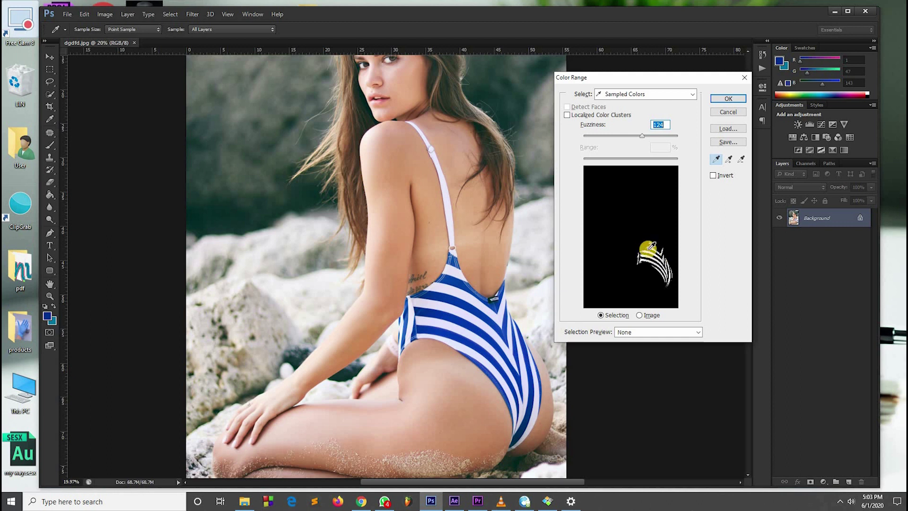
pyautogui.click(656, 257)
pyautogui.moveTo(666, 137); pyautogui.dragTo(670, 136)
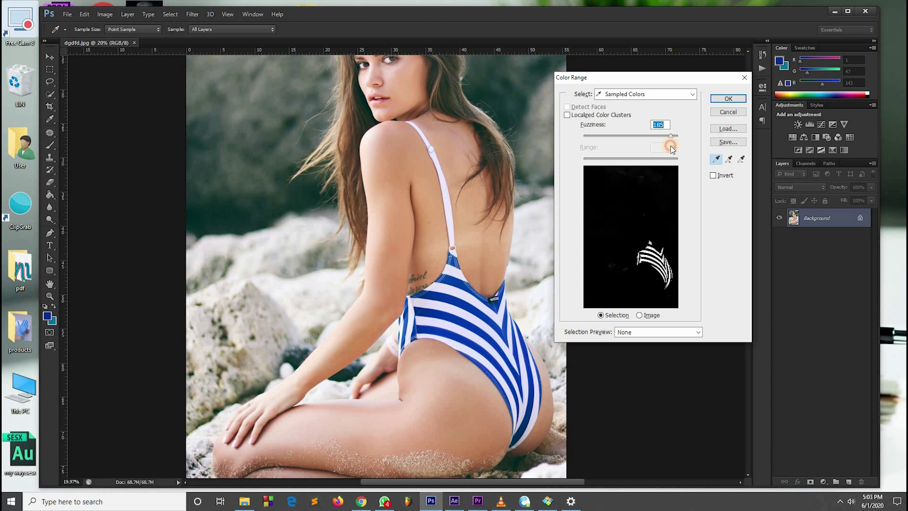
pyautogui.click(727, 99)
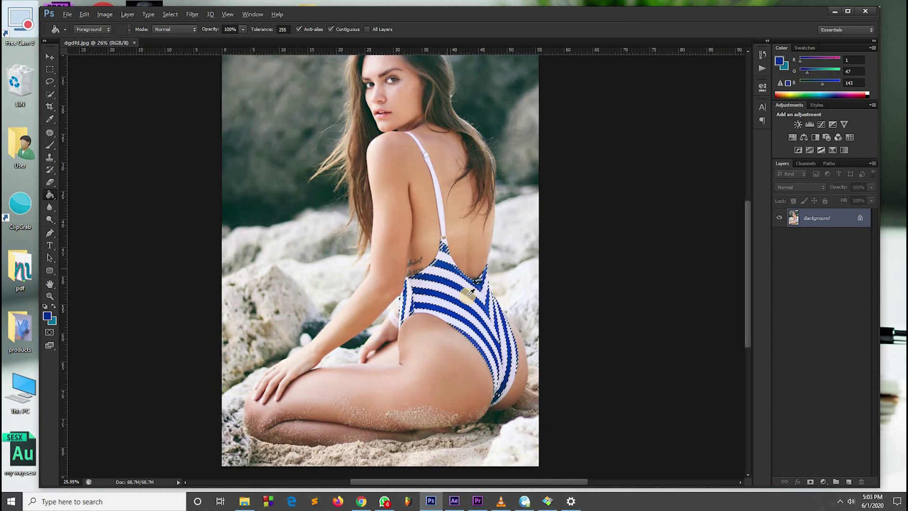
pyautogui.scroll(1, 480, 290)
pyautogui.scroll(1, 425, 291)
pyautogui.scroll(1, 397, 307)
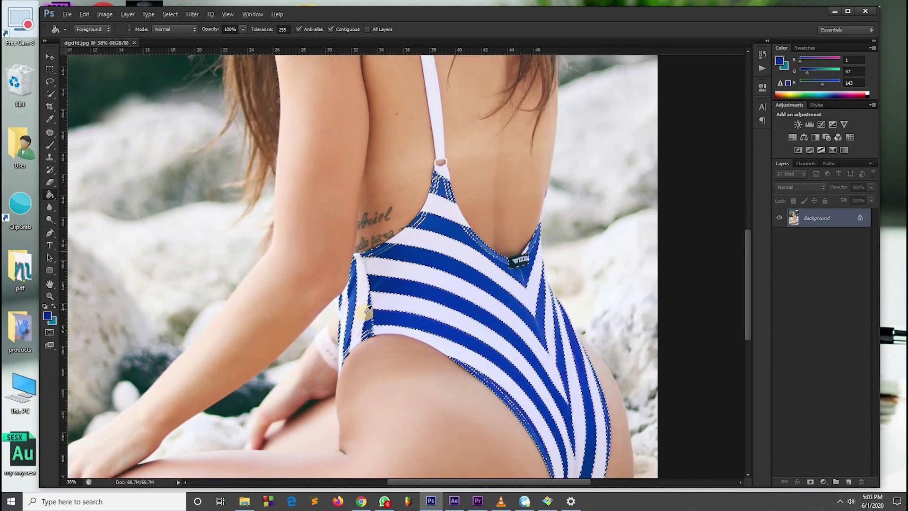
pyautogui.scroll(1, 408, 236)
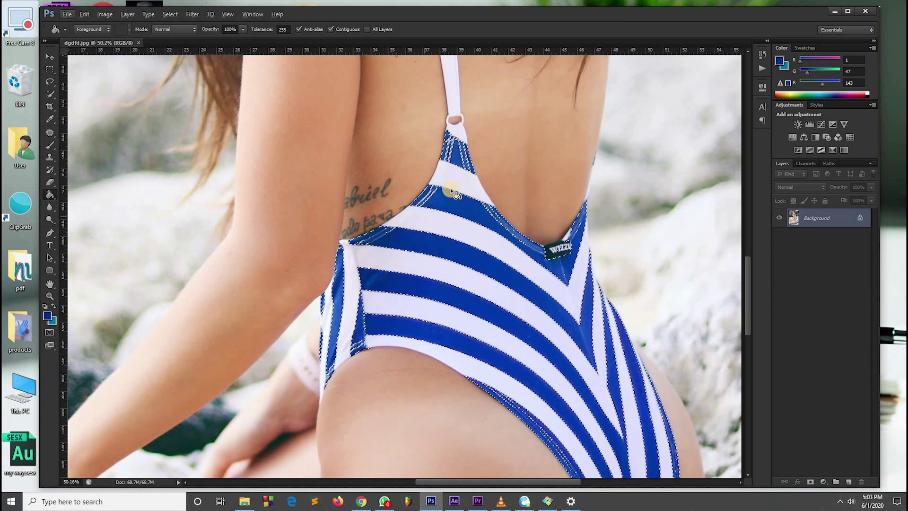
pyautogui.scroll(-3, 529, 237)
pyautogui.scroll(-3, 603, 270)
pyautogui.scroll(-3, 653, 291)
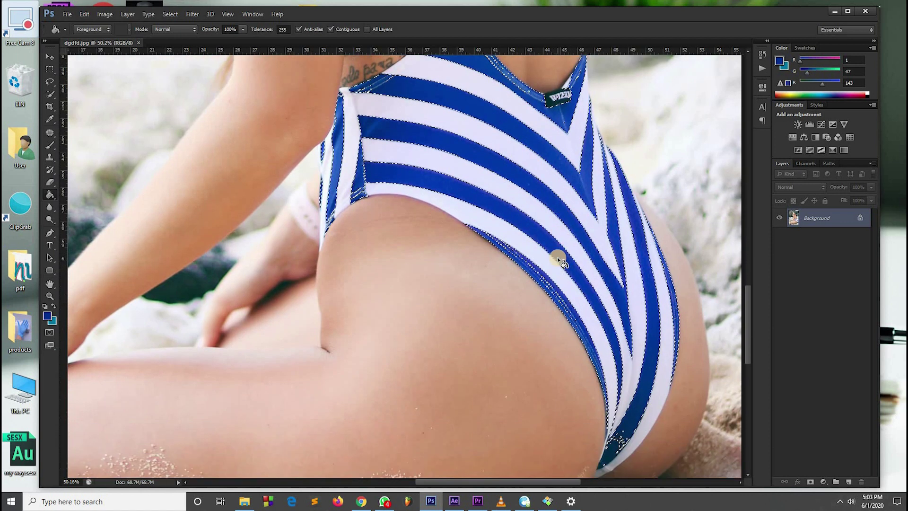
pyautogui.scroll(-2, 691, 308)
pyautogui.scroll(-2, 692, 308)
pyautogui.scroll(2, 624, 334)
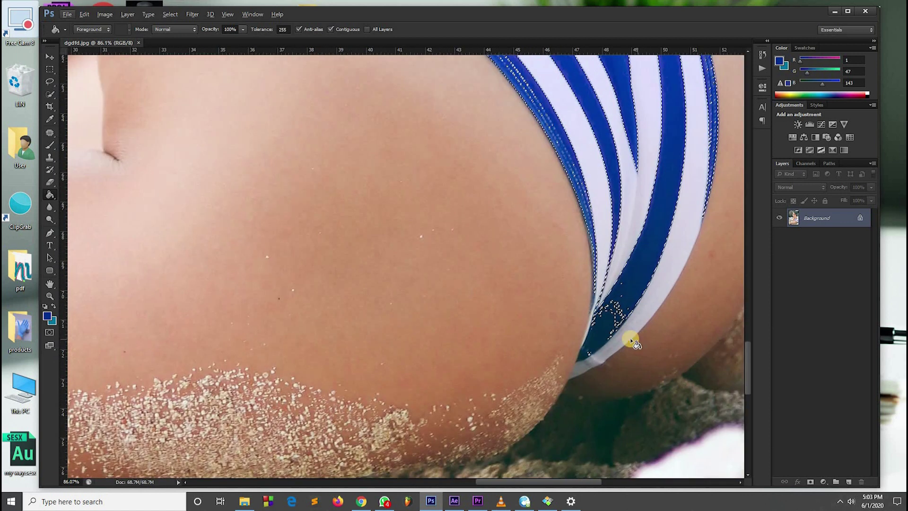
pyautogui.scroll(-1, 624, 334)
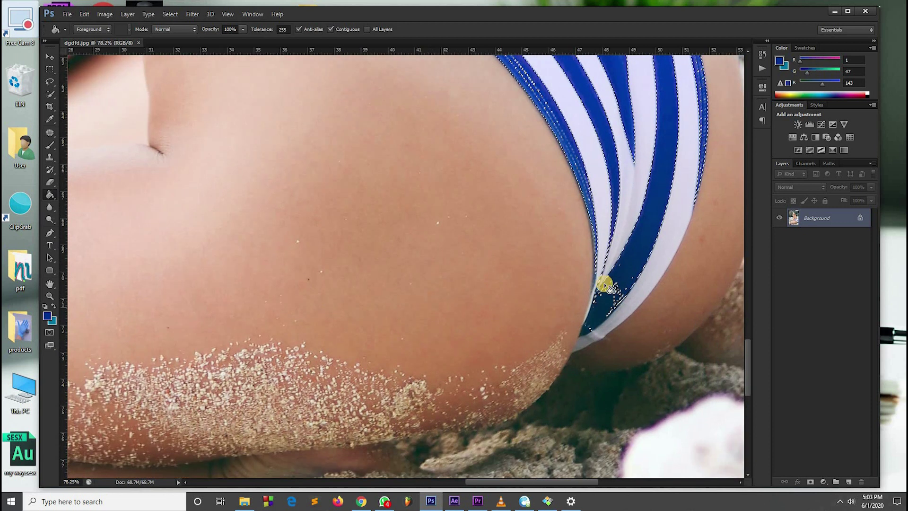
# Step: Add the shadowed blue stripe patch to the selection with the Quick Selection Tool
pyautogui.click(50, 95)
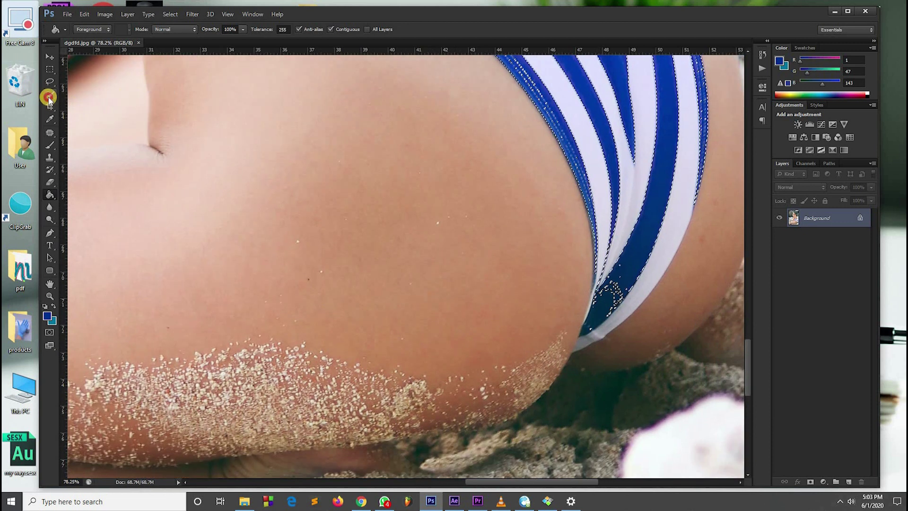
pyautogui.click(615, 294)
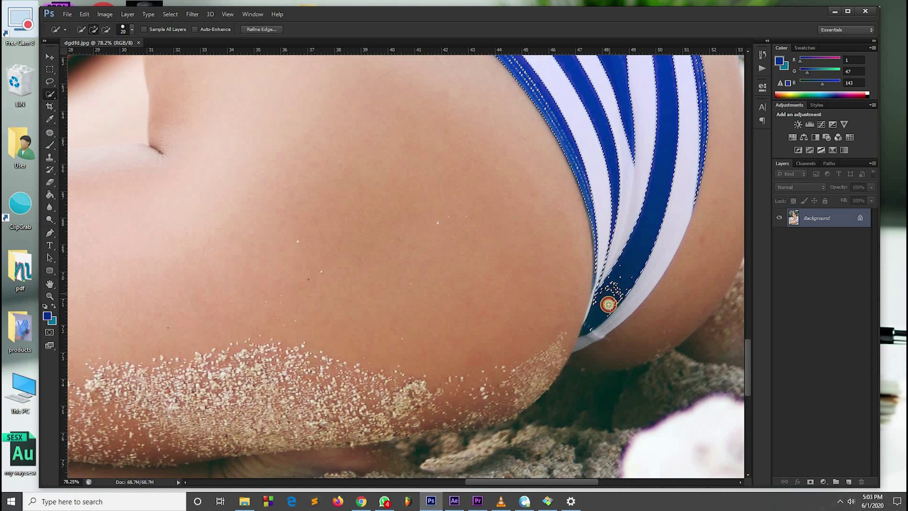
pyautogui.scroll(-3, 582, 312)
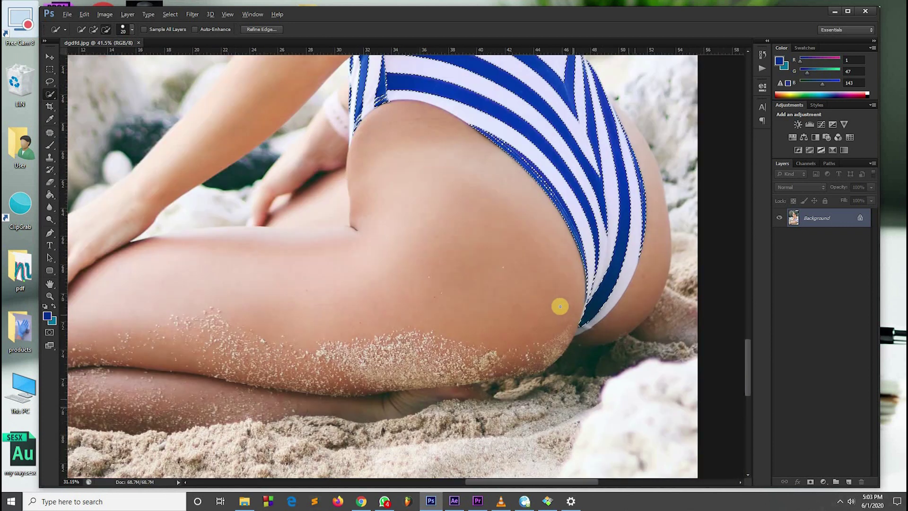
pyautogui.scroll(5, 485, 244)
pyautogui.scroll(5, 497, 270)
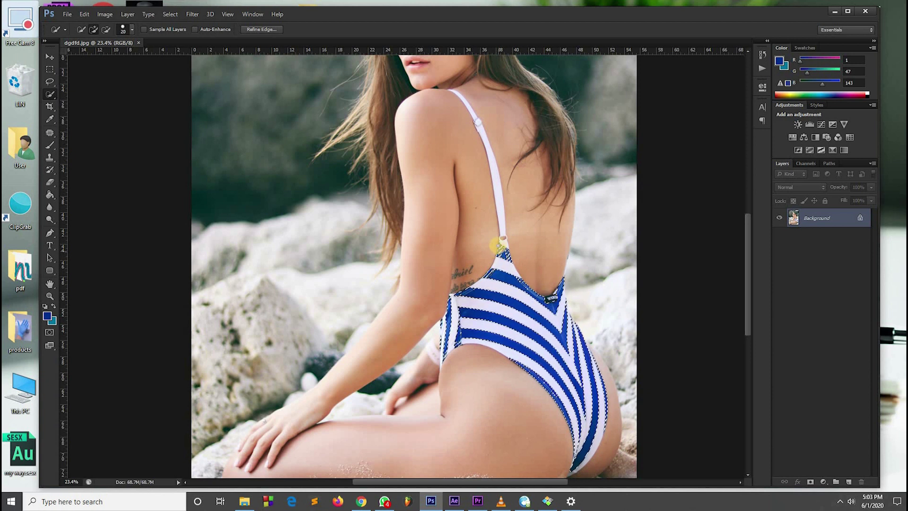
# Step: Create a new Hue/Saturation adjustment layer from the Layer menu
pyautogui.click(125, 15)
pyautogui.moveTo(156, 97)
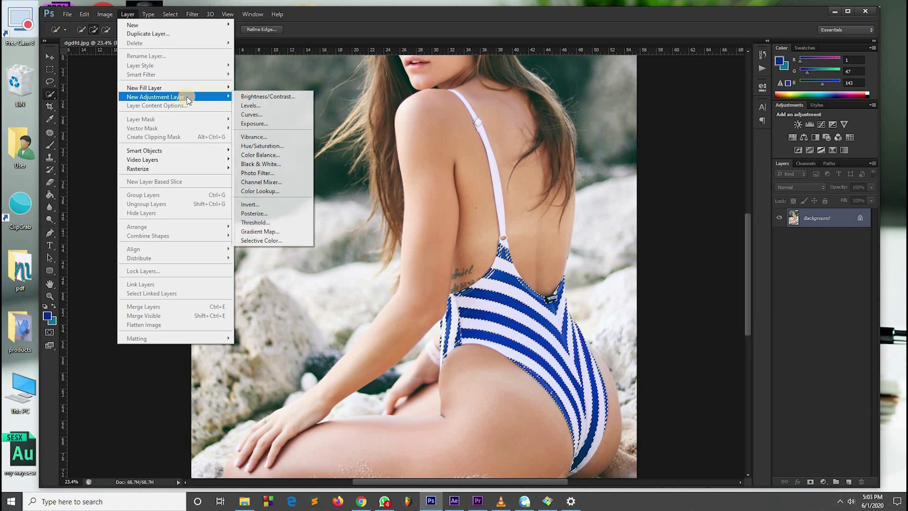
pyautogui.click(283, 145)
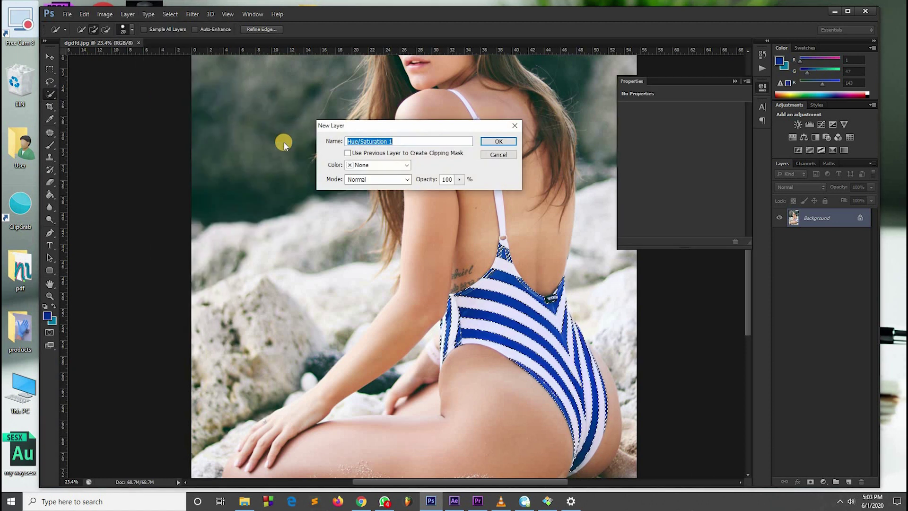
pyautogui.click(498, 142)
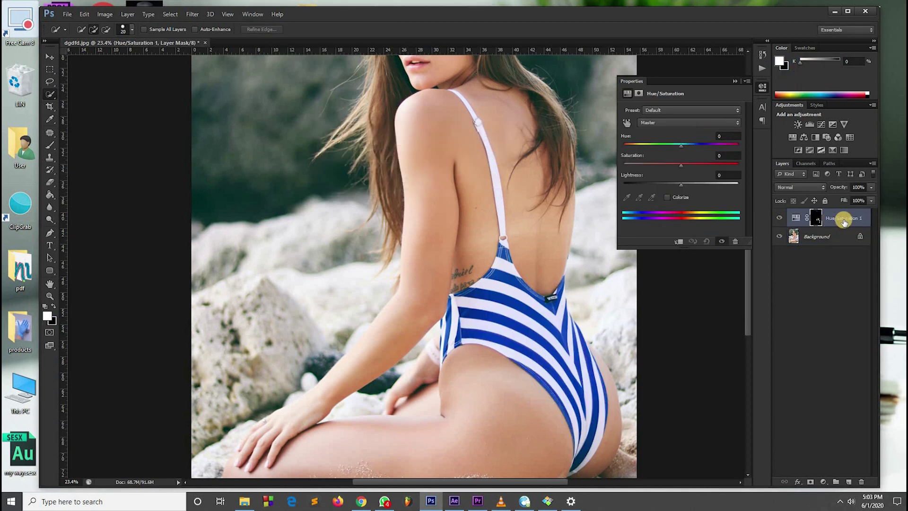
pyautogui.scroll(-1, 436, 294)
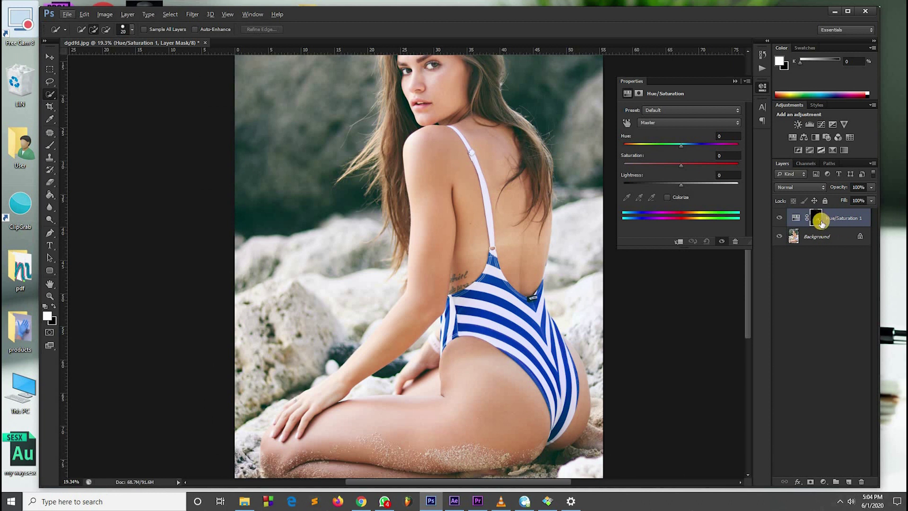
pyautogui.scroll(-1, 434, 244)
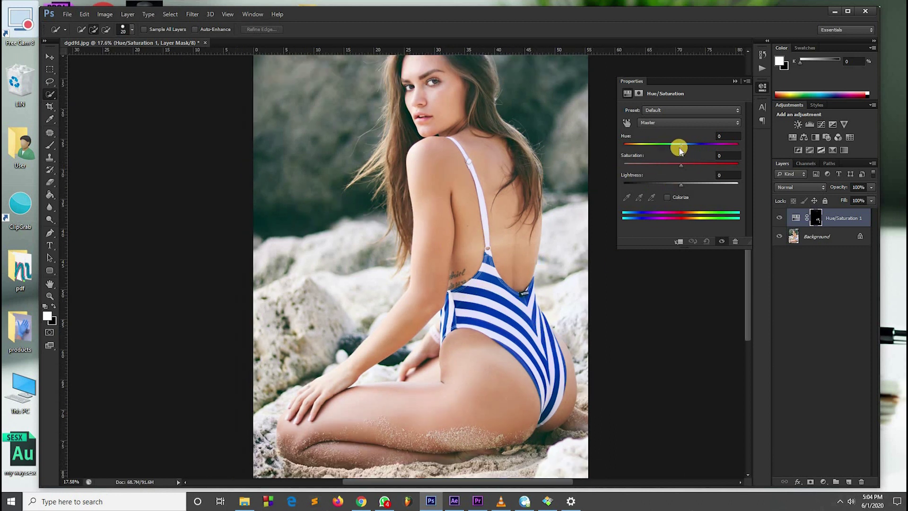
# Step: Set the adjustment to Hue -131, Saturation -12 and Lightness -12
pyautogui.moveTo(681, 147); pyautogui.dragTo(632, 147)
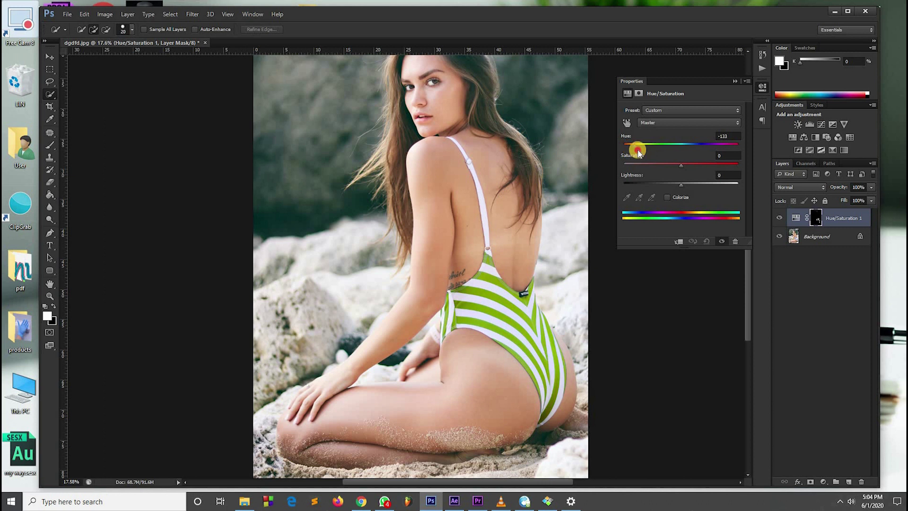
pyautogui.moveTo(631, 147); pyautogui.dragTo(719, 162)
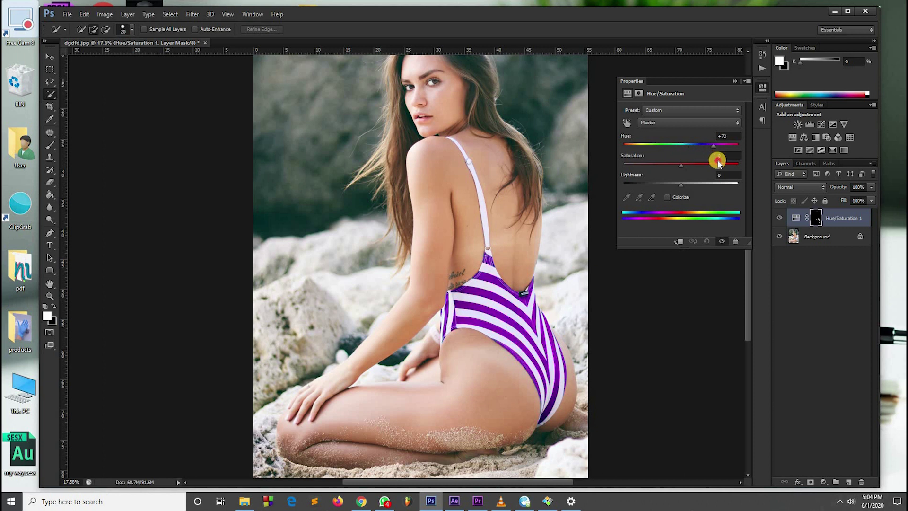
pyautogui.moveTo(718, 162)
pyautogui.mouseDown()
pyautogui.moveTo(727, 163)
pyautogui.moveTo(717, 164)
pyautogui.mouseUp()
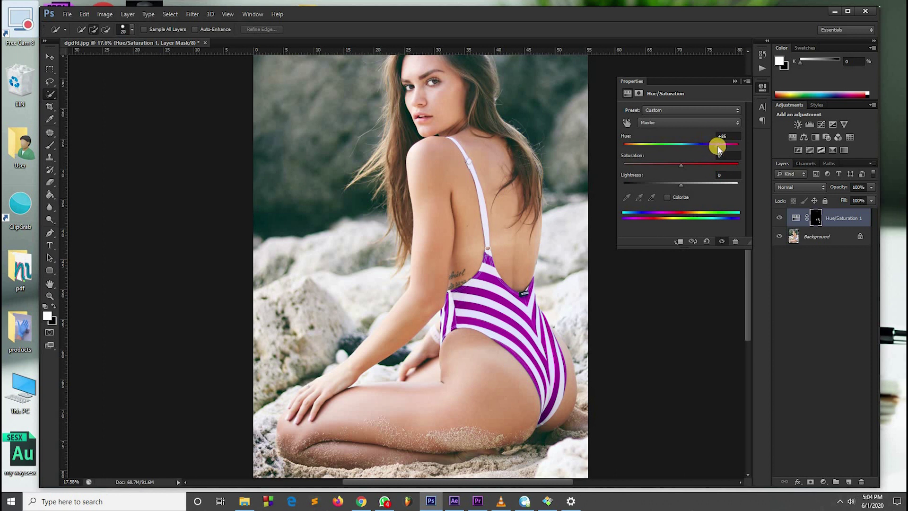
pyautogui.moveTo(717, 147); pyautogui.dragTo(716, 147)
pyautogui.moveTo(680, 147); pyautogui.dragTo(636, 147)
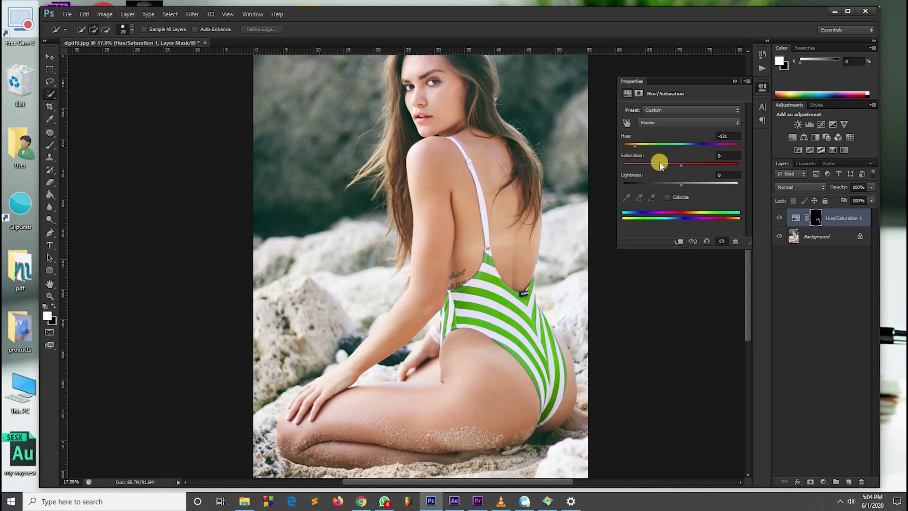
pyautogui.moveTo(680, 166); pyautogui.dragTo(675, 168)
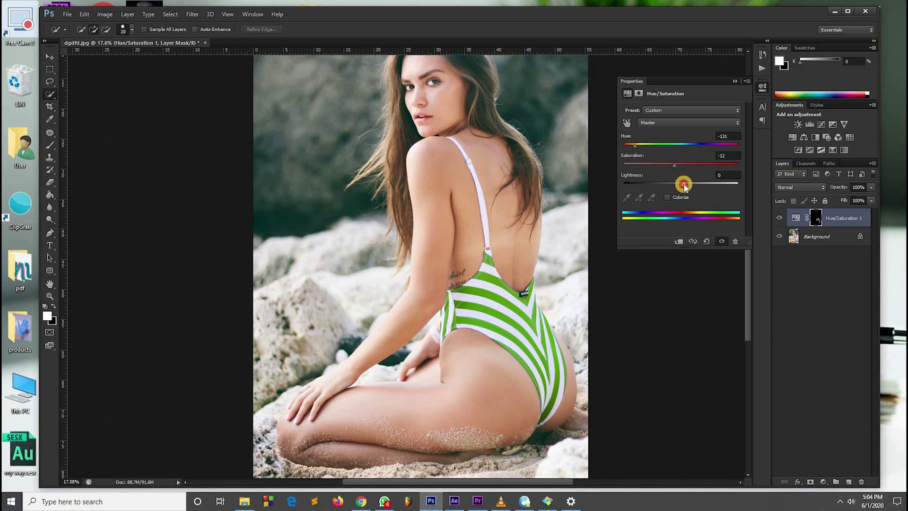
pyautogui.moveTo(680, 185)
pyautogui.mouseDown()
pyautogui.moveTo(693, 187)
pyautogui.moveTo(674, 189)
pyautogui.mouseUp()
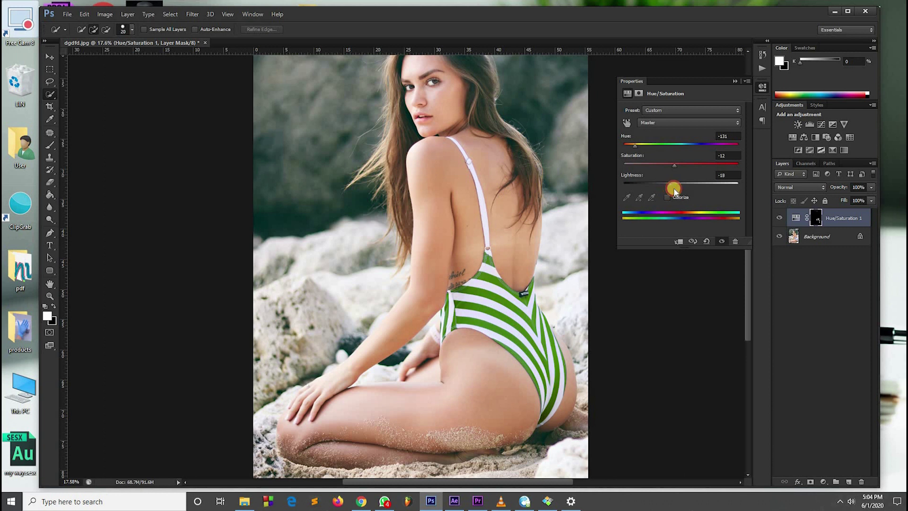
# Step: Close the Hue/Saturation Properties panel
pyautogui.click(734, 83)
pyautogui.scroll(-3, 465, 245)
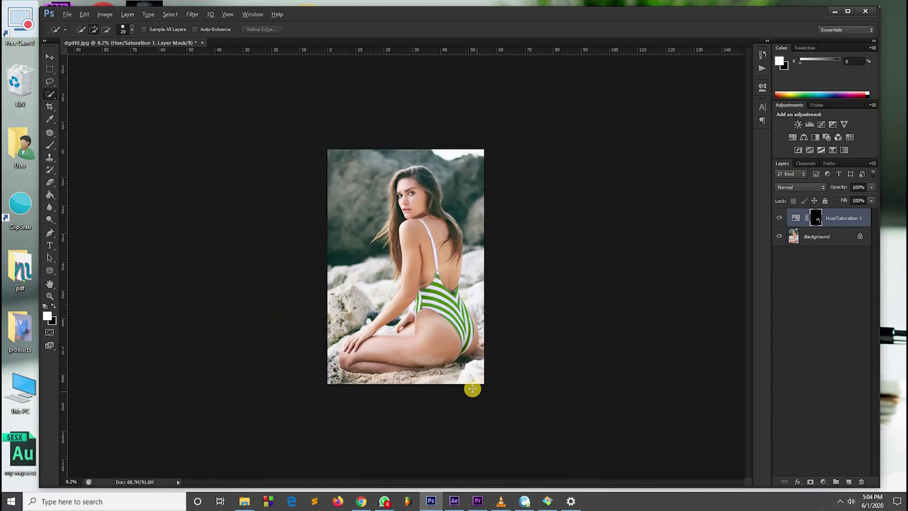
pyautogui.scroll(1, 469, 391)
pyautogui.scroll(1, 464, 345)
pyautogui.scroll(2, 468, 348)
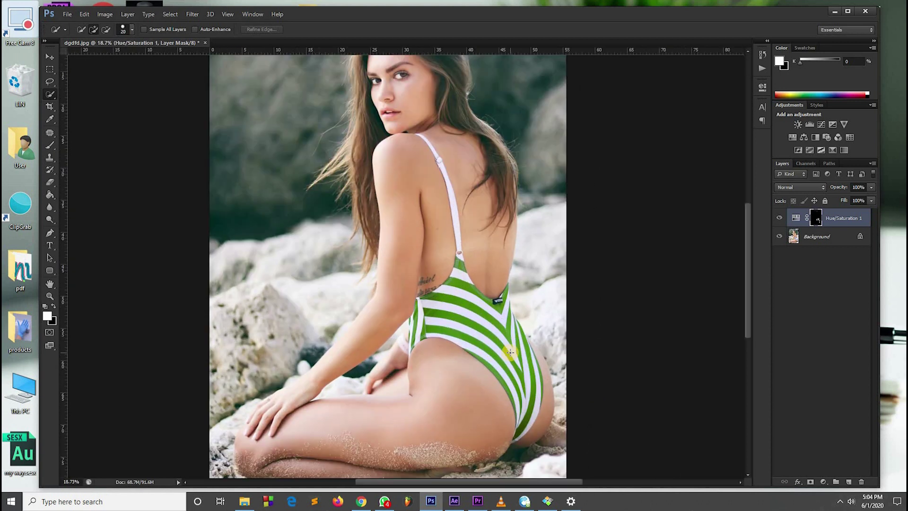
pyautogui.scroll(-2, 511, 351)
pyautogui.scroll(-1, 511, 350)
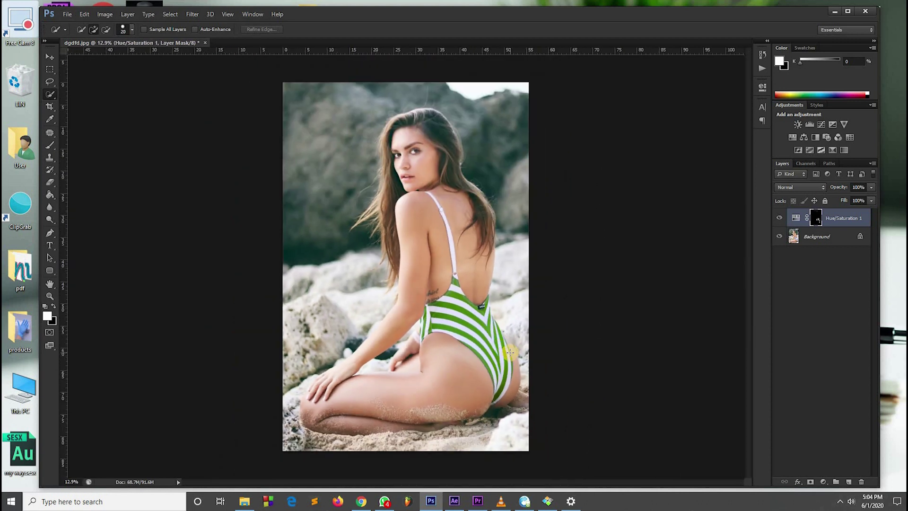